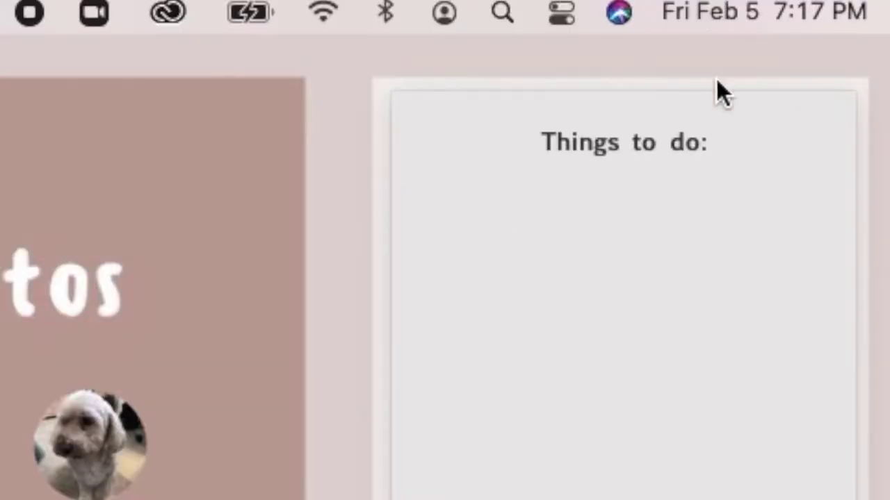
# Step: Open Notification Center from the menu bar date and time to view the current widgets
pyautogui.click(778, 11)
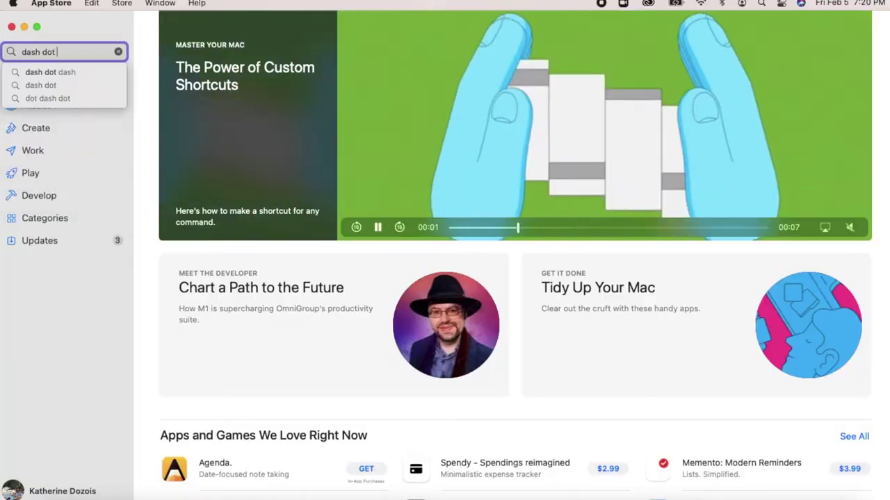
# Step: Search the App Store for 'dash dot dash', then search for 'widgetsmith'
pyautogui.write('dash dot dash')
pyautogui.press('Return')
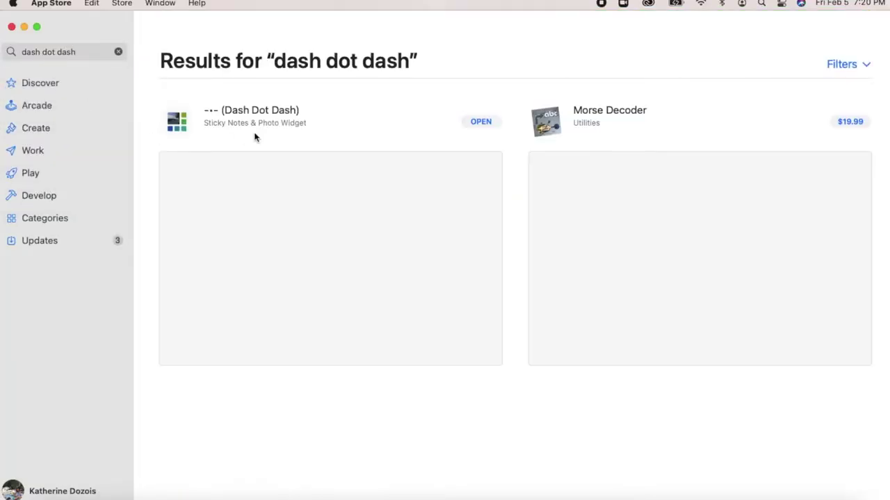
pyautogui.press('super+f')
pyautogui.write('widgetsmith')
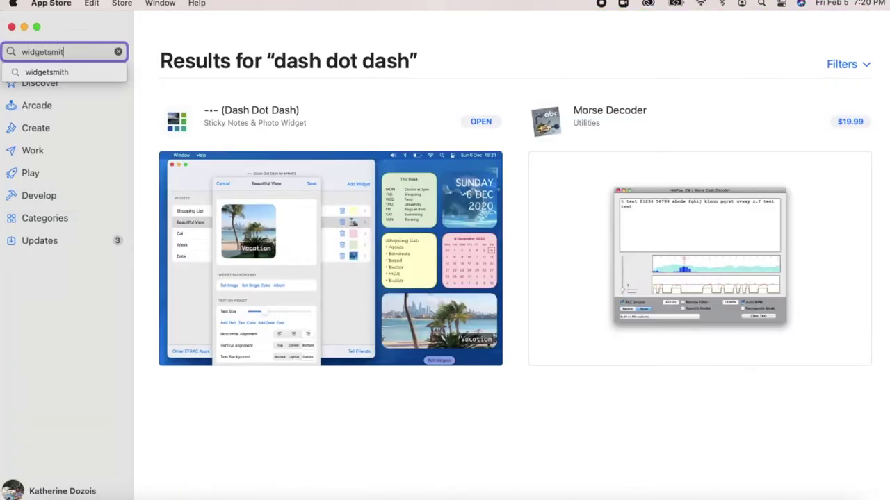
pyautogui.press('Return')
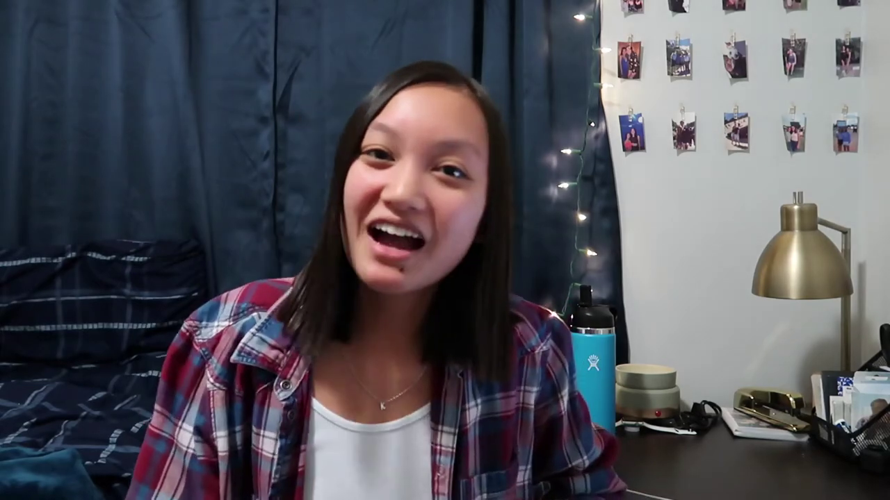
# Step: Launch Dash Dot Dash from Finder's Applications folder and start a new widget with Add Widget
pyautogui.click(164, 85)
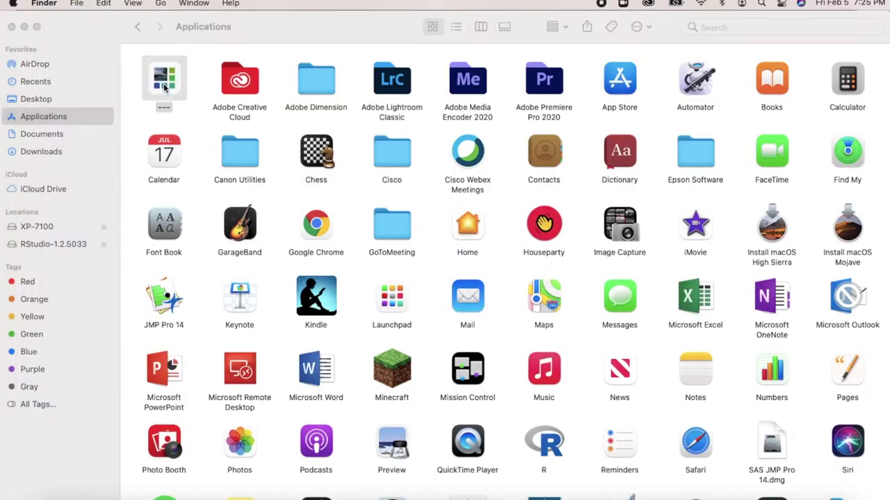
pyautogui.doubleClick(164, 85)
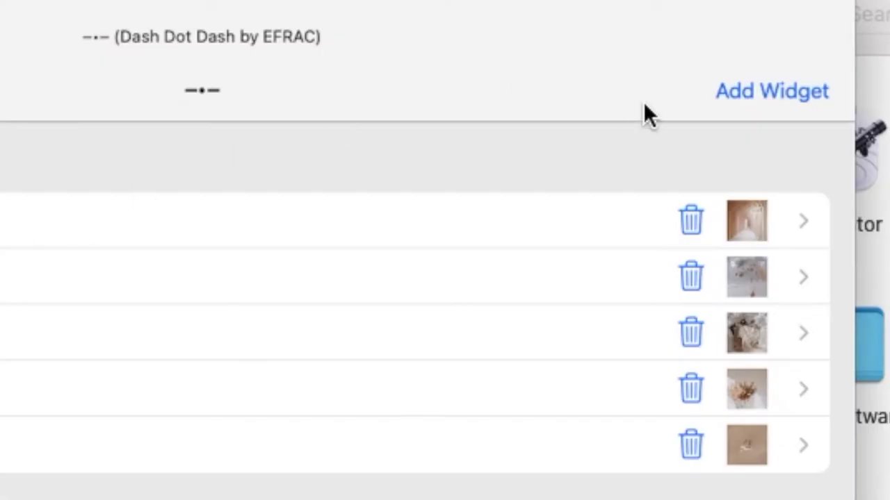
pyautogui.click(737, 95)
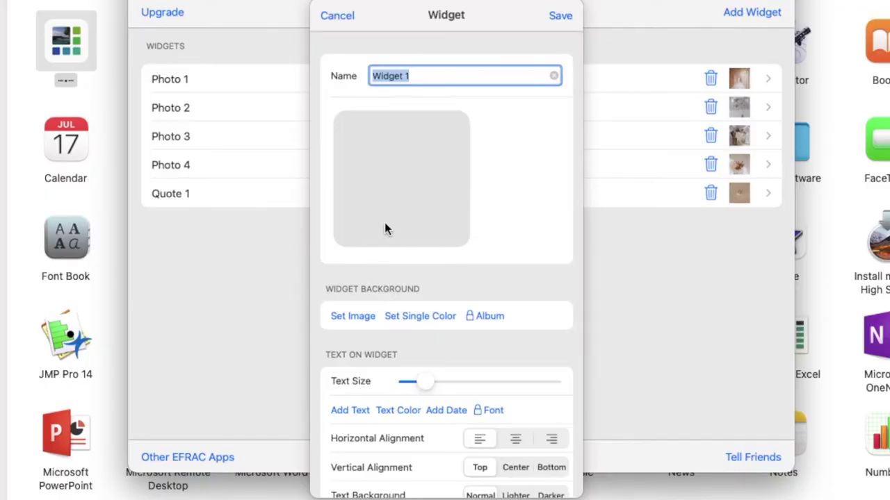
pyautogui.scroll(-5, 384, 226)
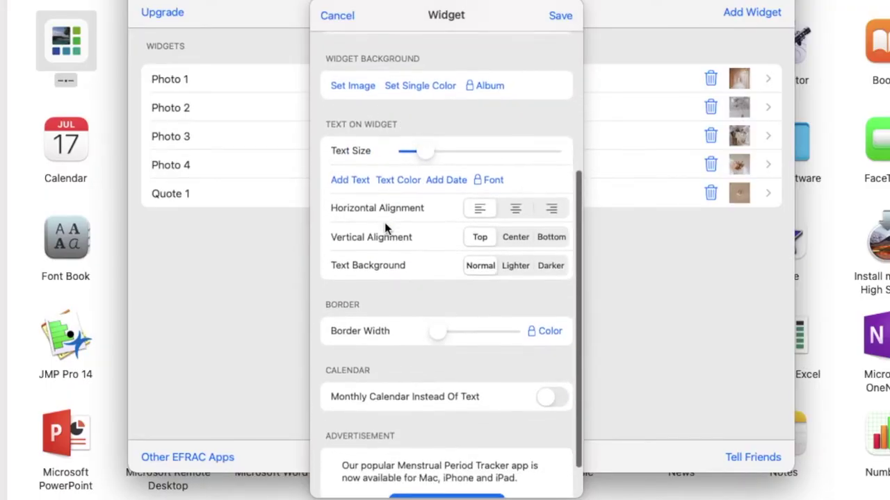
pyautogui.scroll(5, 384, 226)
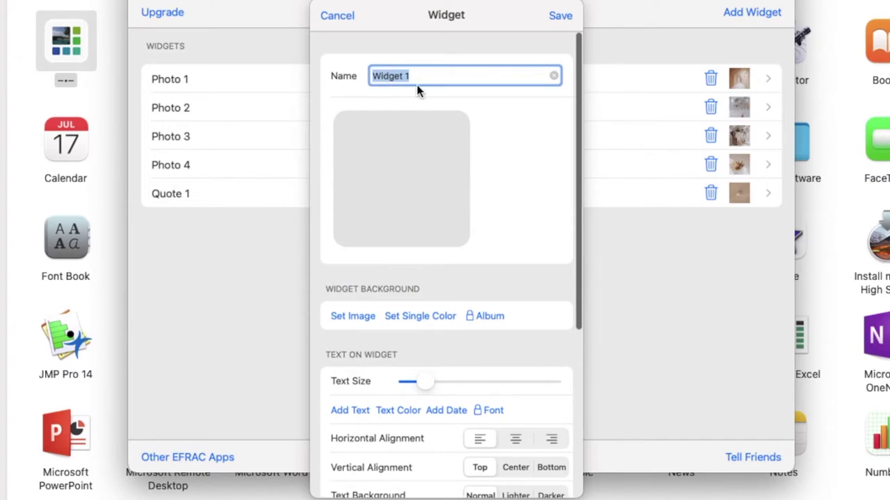
# Step: Enter 'Photo 5' in the new widget's Name field
pyautogui.write('Photo 5')
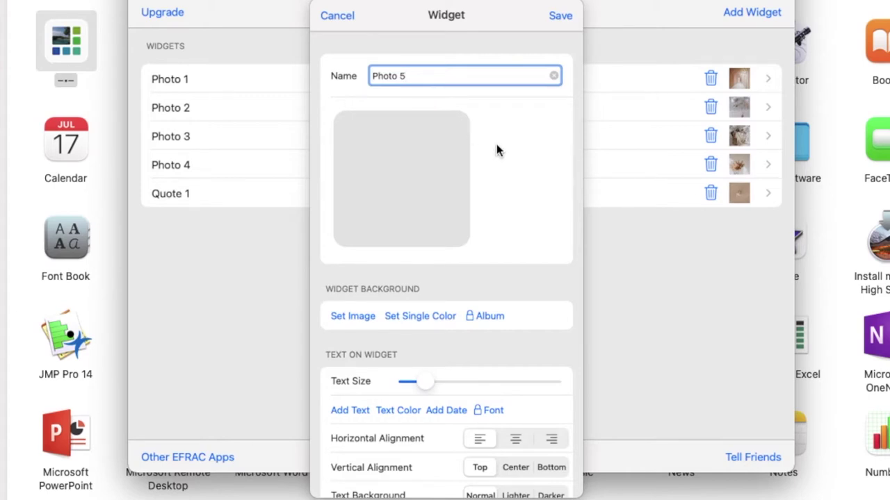
pyautogui.scroll(-5, 400, 278)
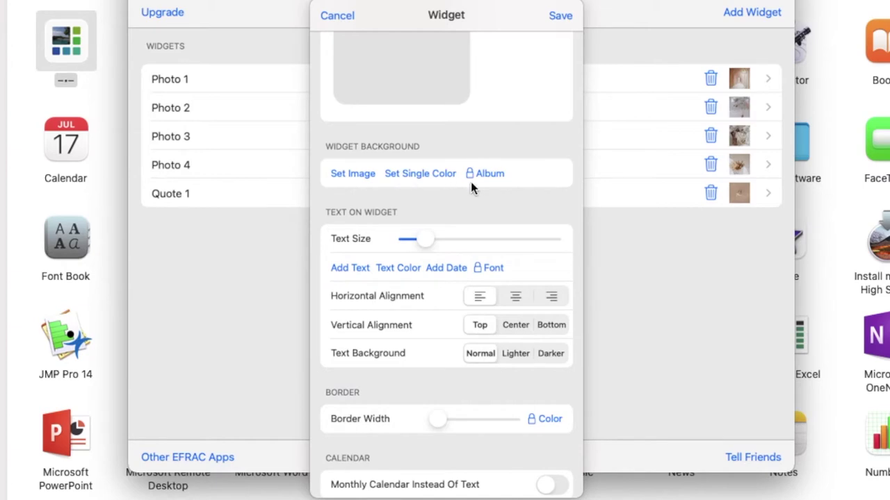
pyautogui.scroll(3, 471, 184)
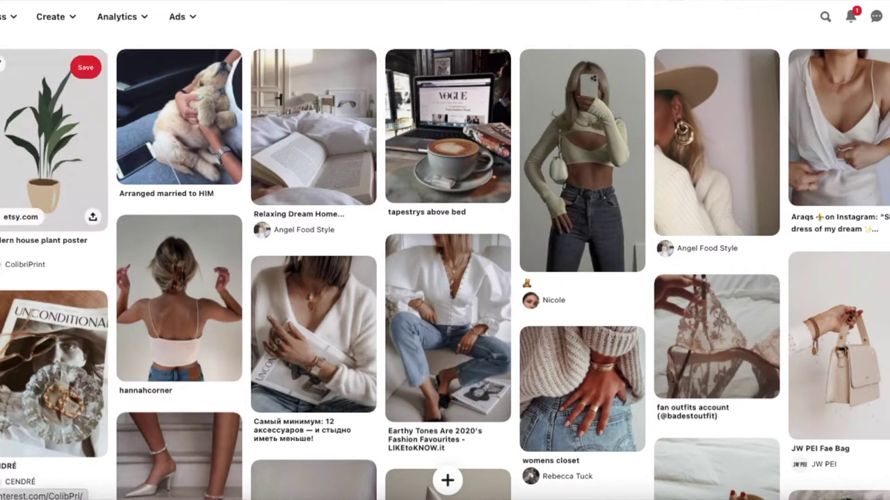
pyautogui.scroll(-2, 56, 174)
pyautogui.scroll(-5, 56, 174)
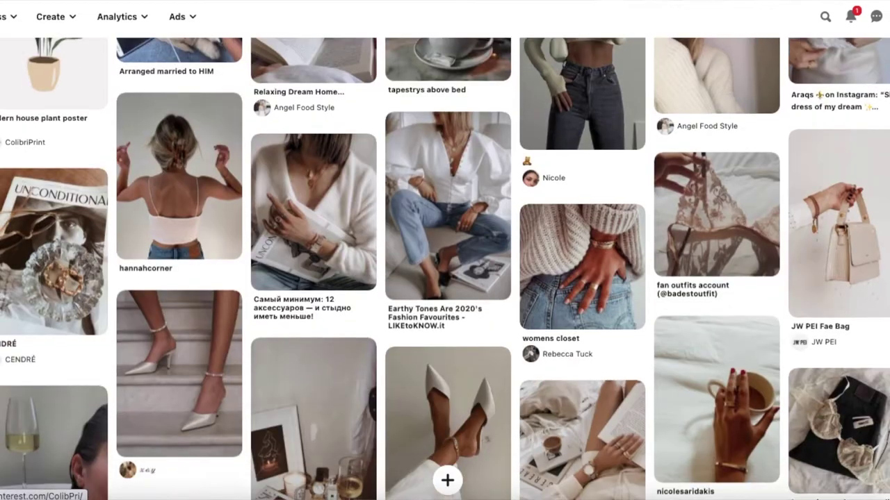
pyautogui.scroll(-5, 445, 269)
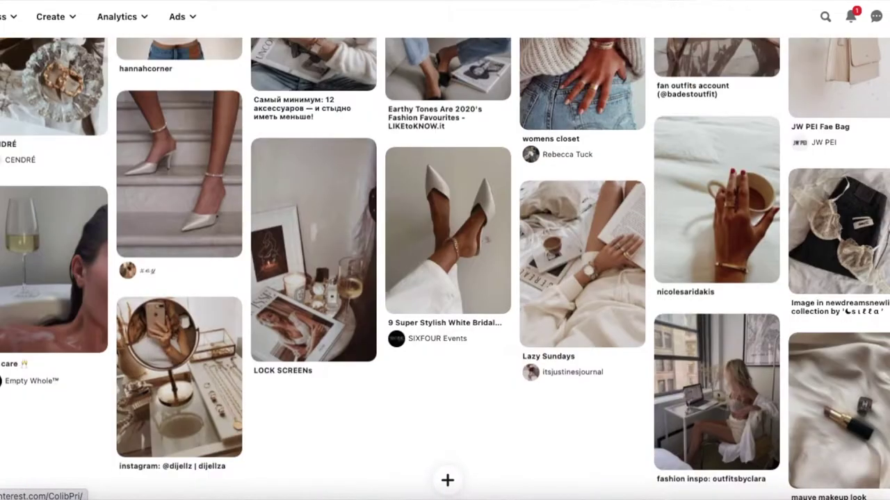
pyautogui.scroll(-7, 444, 269)
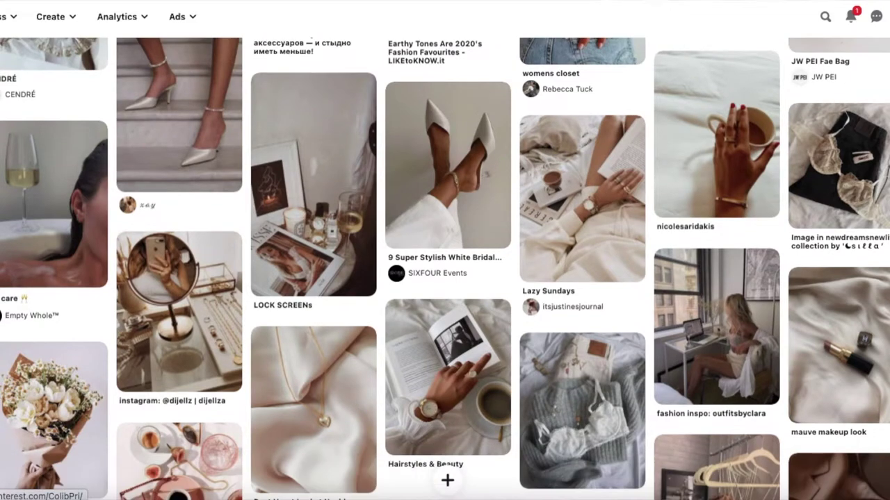
pyautogui.scroll(-6, 445, 269)
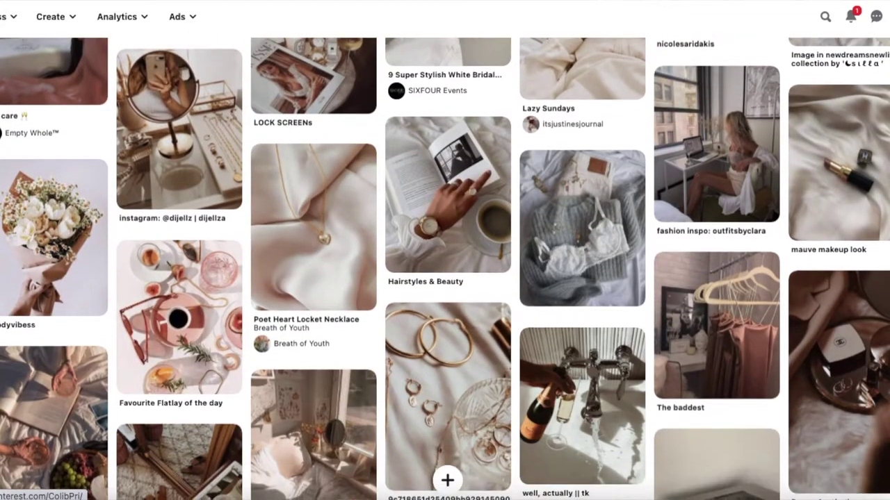
pyautogui.scroll(-1, 444, 269)
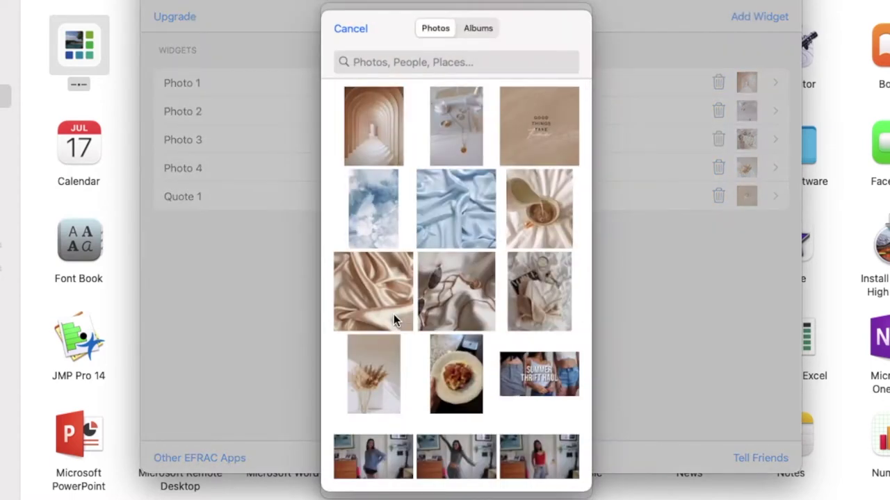
# Step: Set the peach satin photo as Photo 5's image, remove the trial text, and save the widget
pyautogui.scroll(-3, 393, 315)
pyautogui.scroll(3, 393, 314)
pyautogui.scroll(-3, 393, 314)
pyautogui.scroll(3, 393, 314)
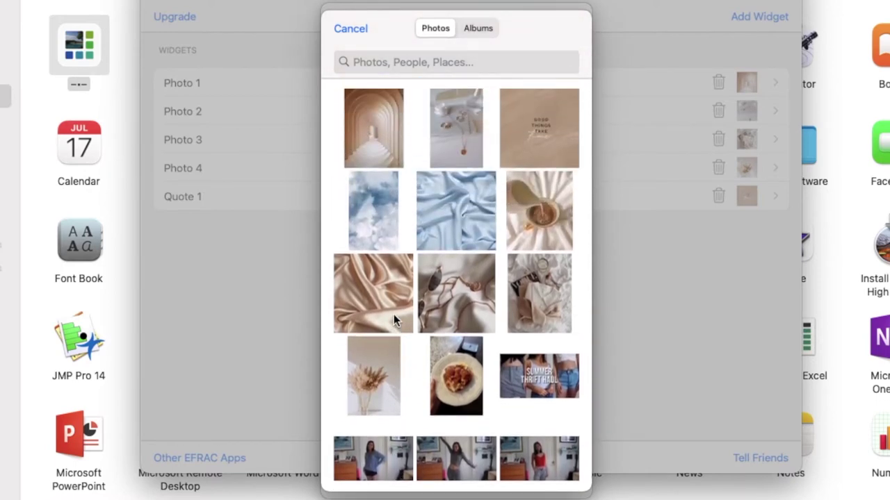
pyautogui.click(397, 282)
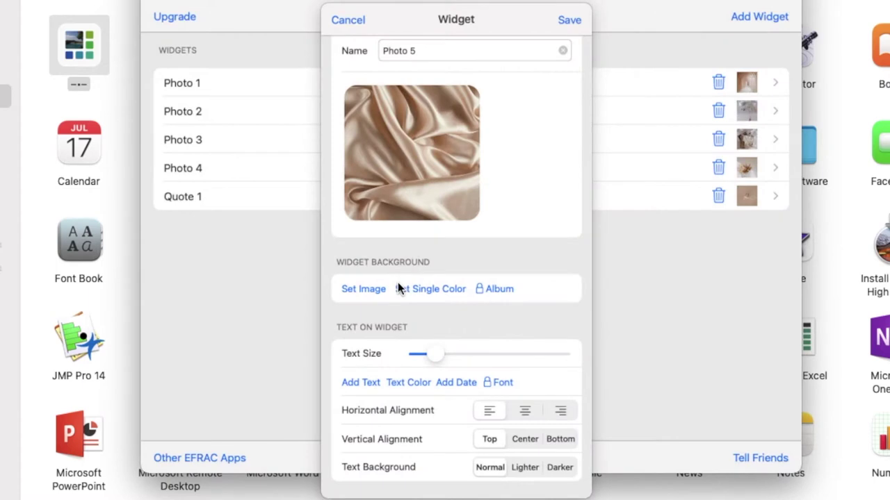
pyautogui.scroll(2, 465, 259)
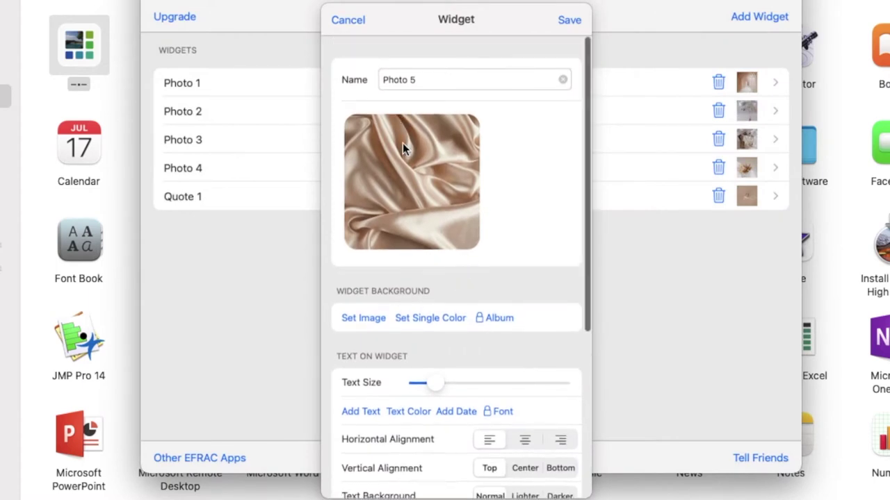
pyautogui.write('Hel')
pyautogui.press('BackSpace')
pyautogui.press('BackSpace')
pyautogui.press('BackSpace')
pyautogui.press('BackSpace')
pyautogui.press('BackSpace')
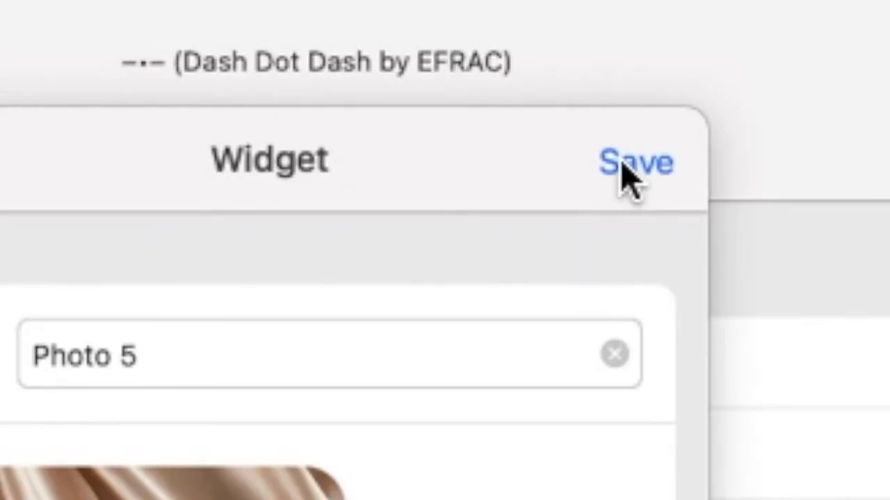
pyautogui.click(564, 23)
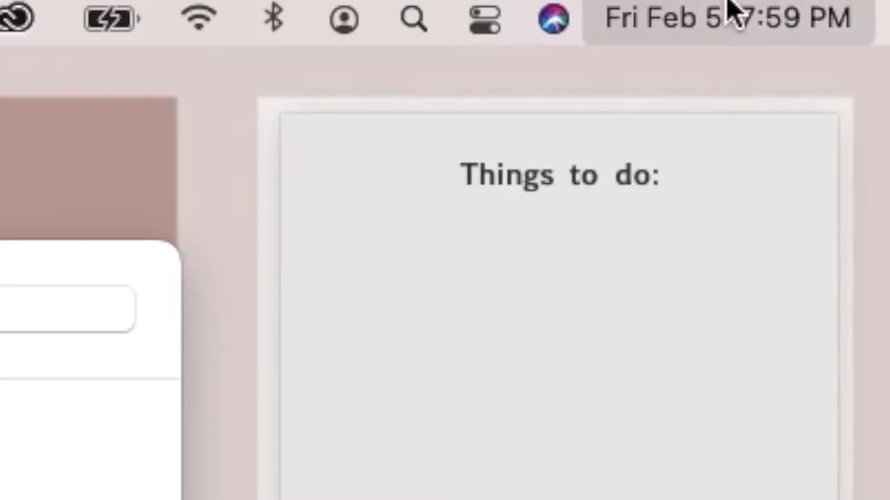
# Step: Open Notification Center and enter its widget editing mode
pyautogui.click(730, 10)
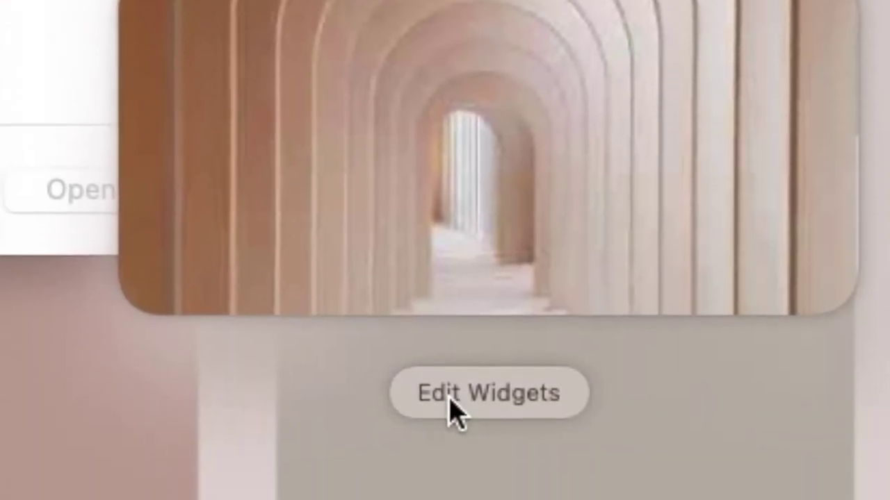
pyautogui.click(449, 398)
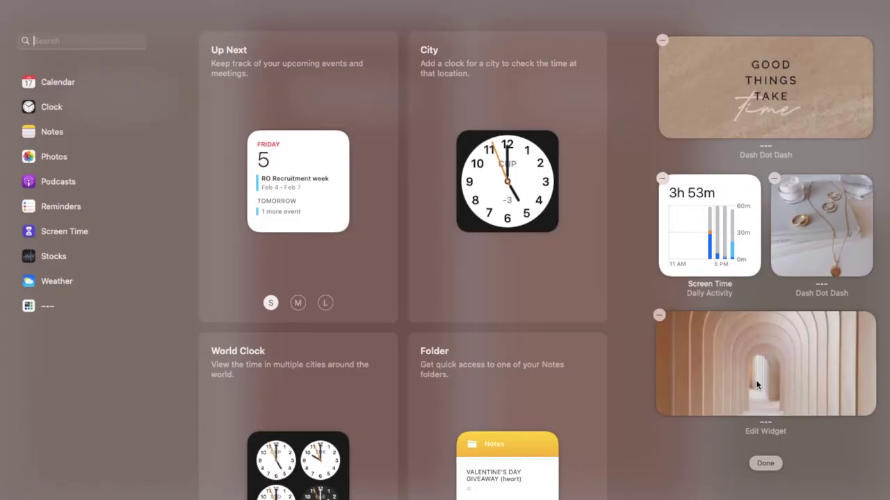
pyautogui.scroll(-3, 449, 349)
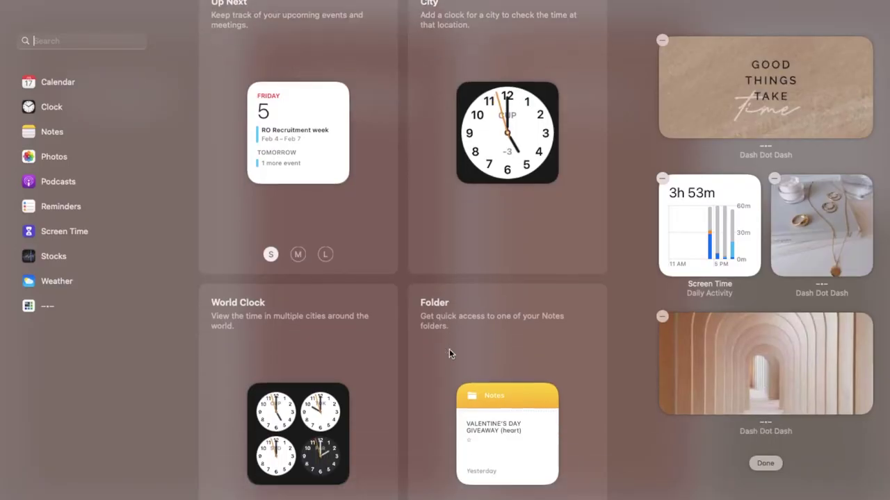
pyautogui.scroll(3, 449, 349)
pyautogui.scroll(-10, 449, 349)
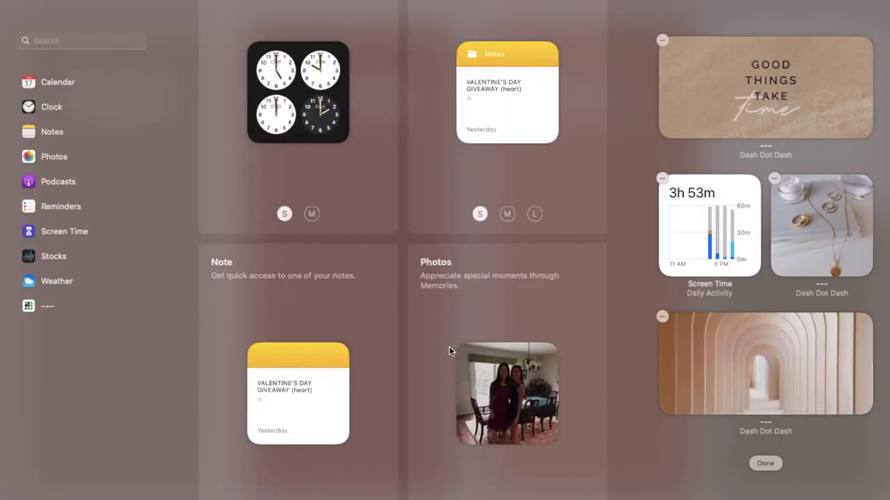
pyautogui.scroll(10, 449, 346)
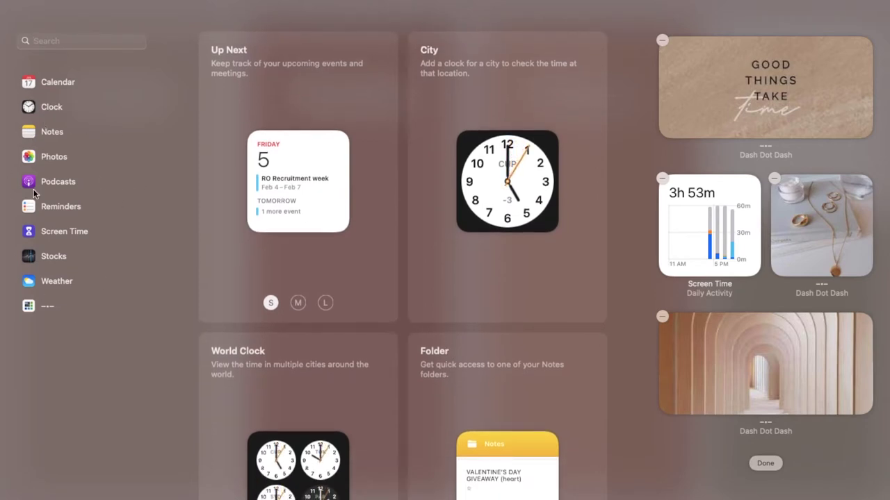
# Step: Show Dash Dot Dash in the widget gallery and preview it at medium and large sizes
pyautogui.click(32, 307)
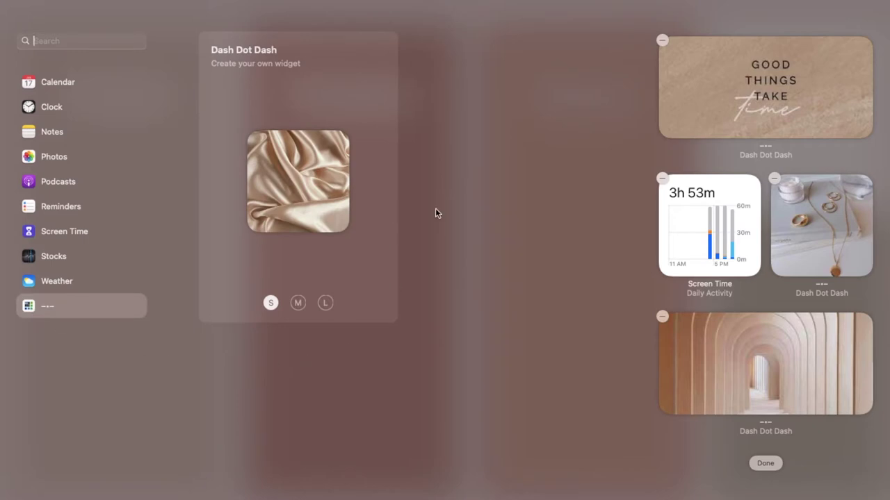
pyautogui.click(299, 306)
pyautogui.click(326, 306)
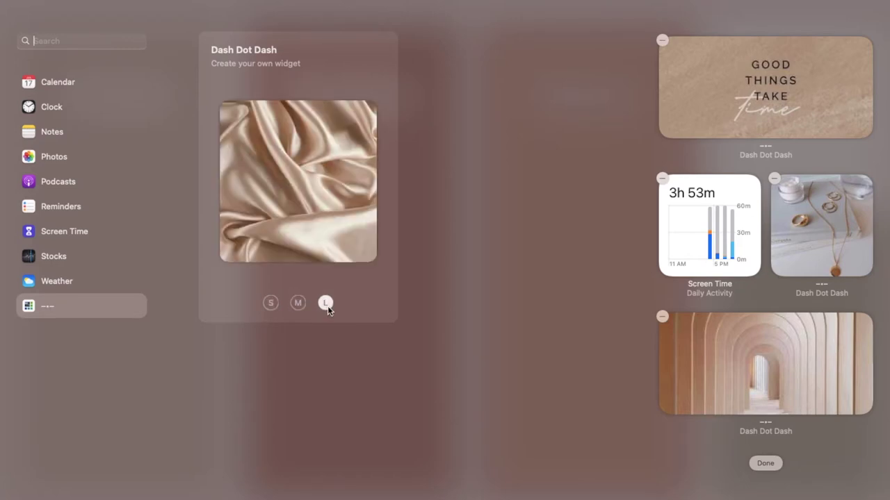
pyautogui.click(293, 309)
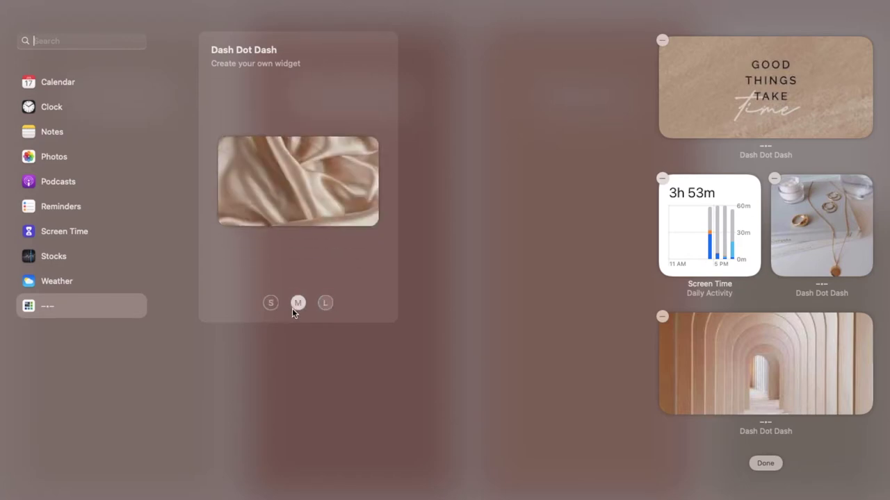
# Step: Add the medium satin widget, move it up over Screen Time, then remove it
pyautogui.click(216, 146)
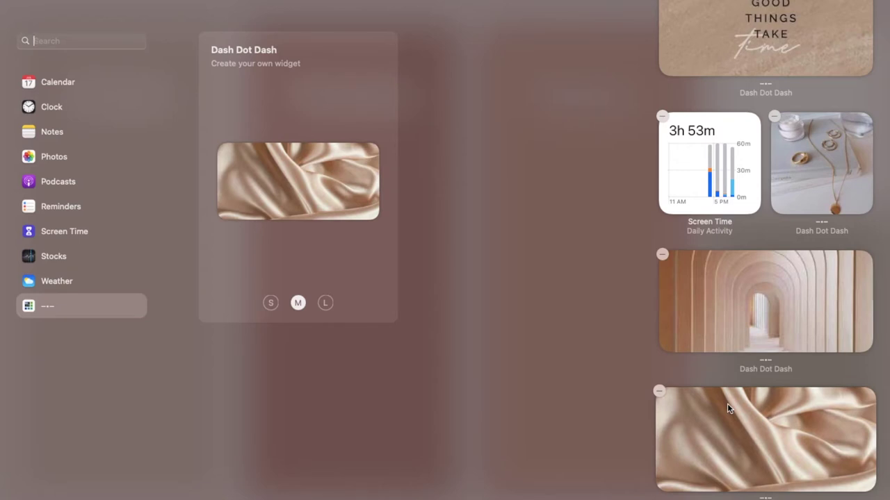
pyautogui.moveTo(731, 431); pyautogui.dragTo(742, 139)
pyautogui.rightClick(739, 302)
pyautogui.click(691, 283)
pyautogui.moveTo(691, 283); pyautogui.dragTo(691, 89)
pyautogui.scroll(-1, 708, 353)
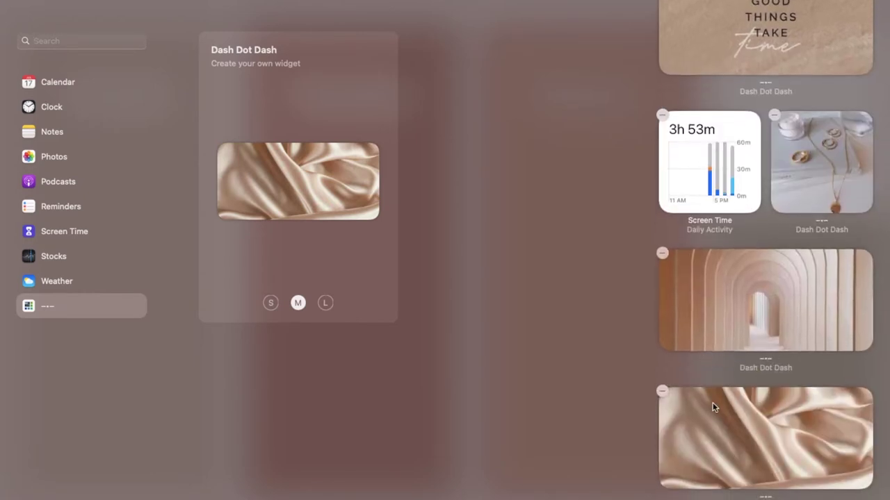
pyautogui.click(661, 393)
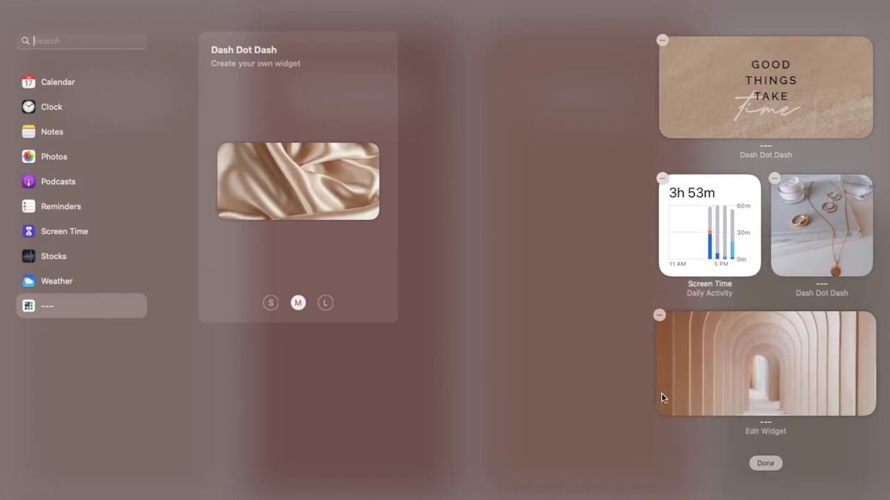
# Step: Preview the small size, then confirm the arch widget shows Photo 1 and cancel unchanged
pyautogui.click(270, 303)
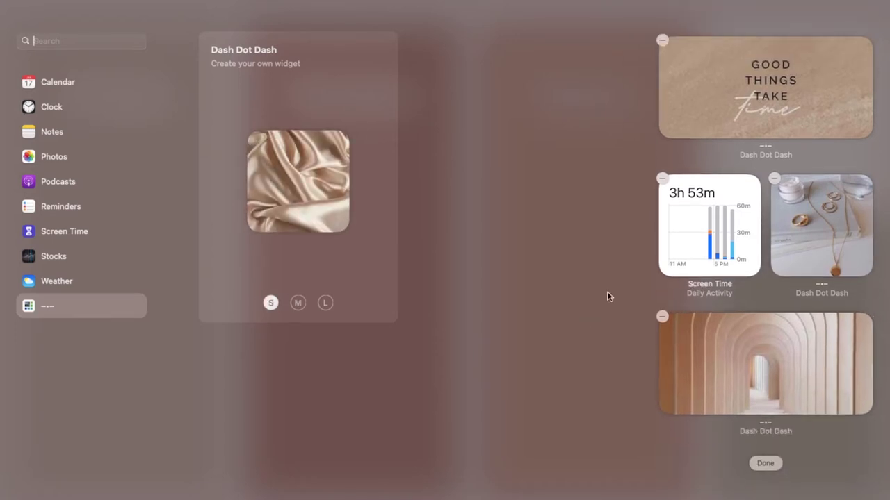
pyautogui.click(720, 351)
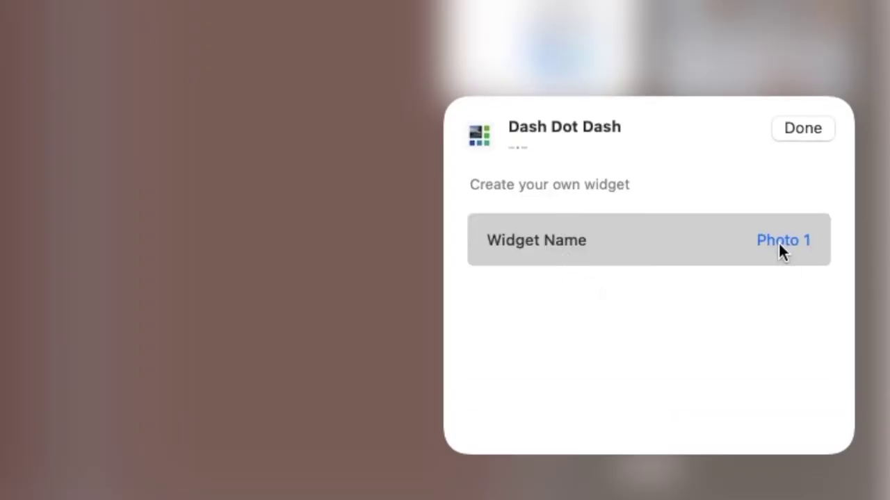
pyautogui.click(778, 241)
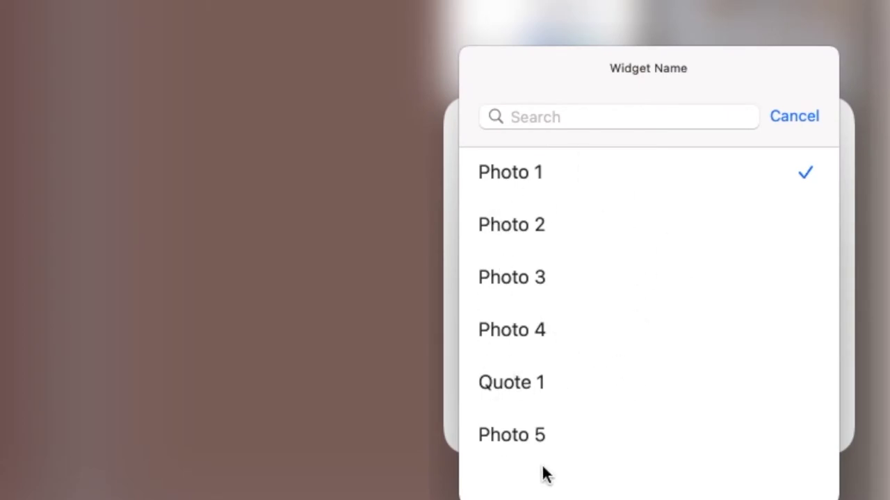
pyautogui.click(779, 113)
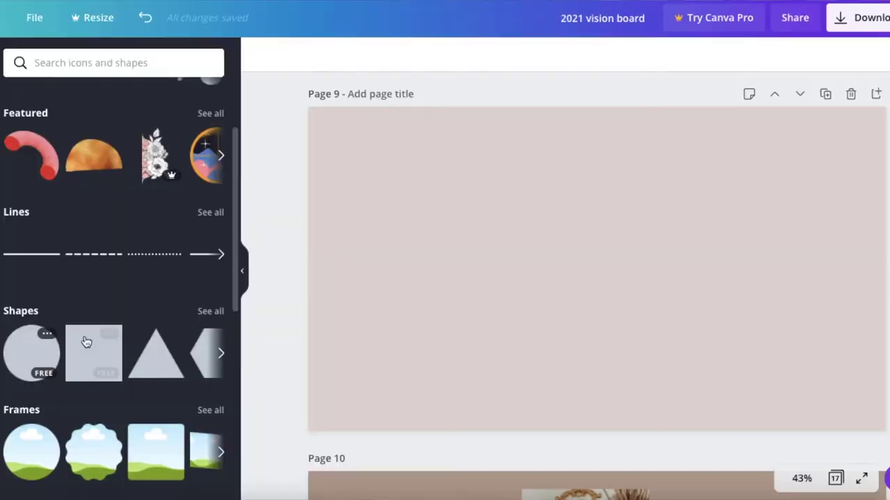
# Step: Add a tall grey-brown rectangle to Page 9 and duplicate it into three columns
pyautogui.moveTo(83, 341); pyautogui.dragTo(408, 228)
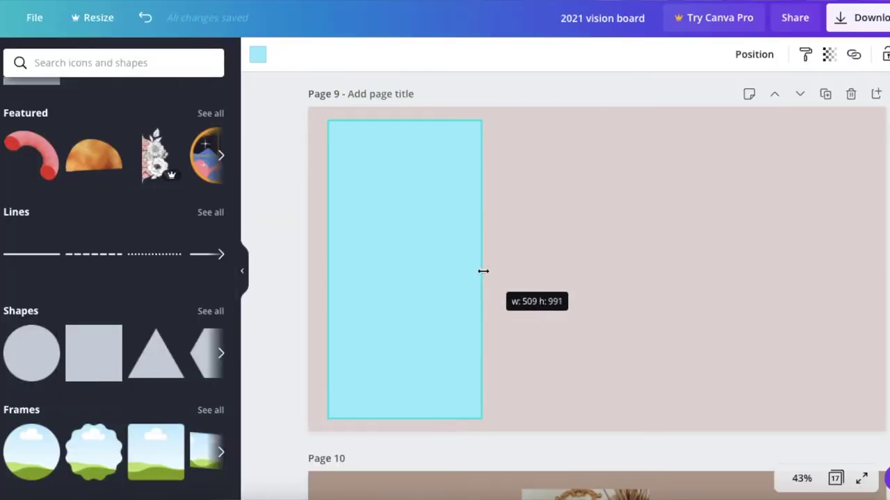
pyautogui.click(258, 54)
pyautogui.click(132, 233)
pyautogui.hotkey('ctrl', 'd')
pyautogui.moveTo(413, 251); pyautogui.dragTo(769, 234)
pyautogui.hotkey('ctrl', 'd')
pyautogui.press('Escape')
# Step: Nudge the three rectangles right and give the middle and right ones a lighter shade
pyautogui.hotkey('ctrl', 'a')
pyautogui.moveTo(711, 299); pyautogui.dragTo(724, 299)
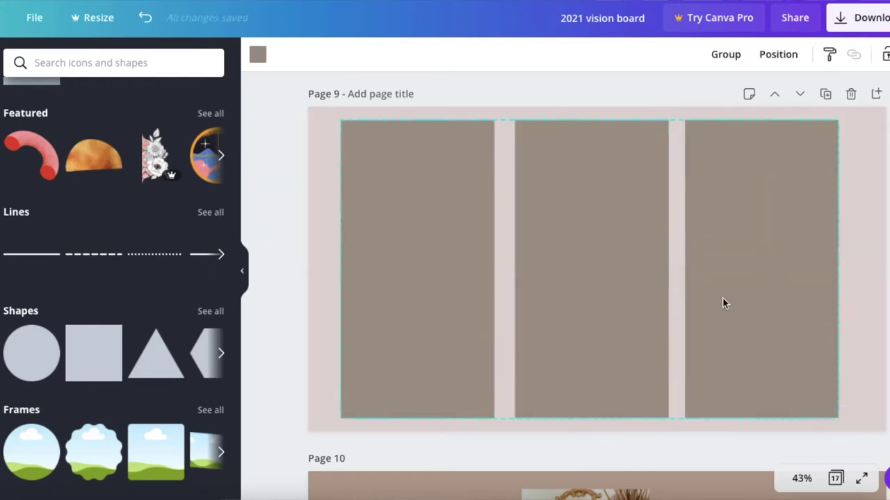
pyautogui.click(257, 54)
pyautogui.click(105, 273)
pyautogui.click(761, 269)
pyautogui.click(93, 311)
pyautogui.click(295, 319)
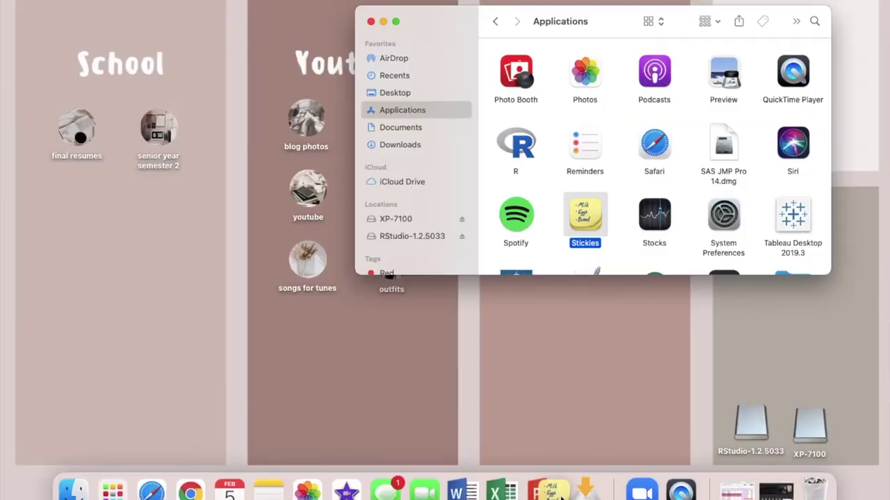
# Step: Add Stickies to the Dock, then move the yellow note top-right and resize it narrower and taller
pyautogui.moveTo(561, 497); pyautogui.dragTo(561, 497)
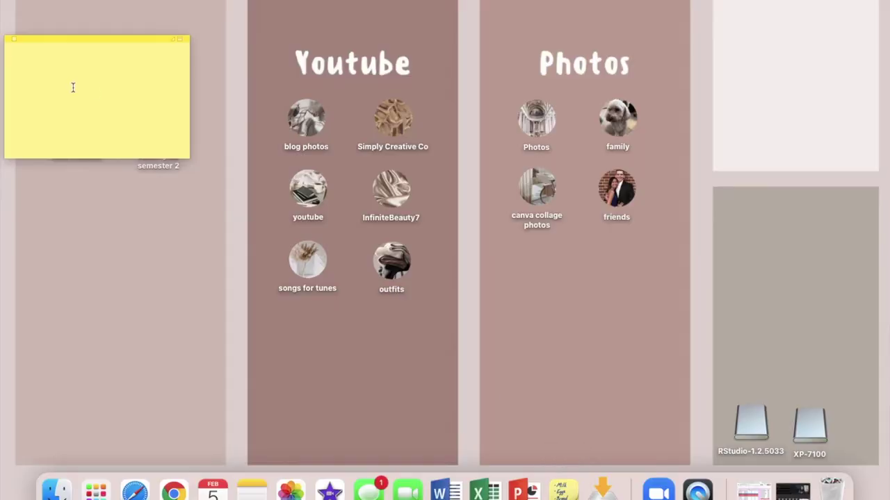
pyautogui.moveTo(58, 46); pyautogui.dragTo(745, 7)
pyautogui.moveTo(689, 122); pyautogui.dragTo(723, 163)
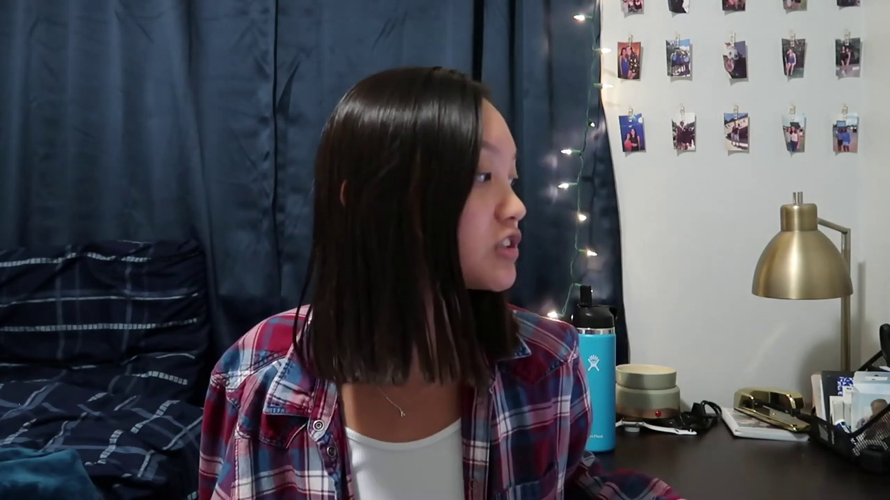
# Step: Format the Hello note's text as bold Euphemia UCAS size 13 and make the note gray
pyautogui.click(232, 24)
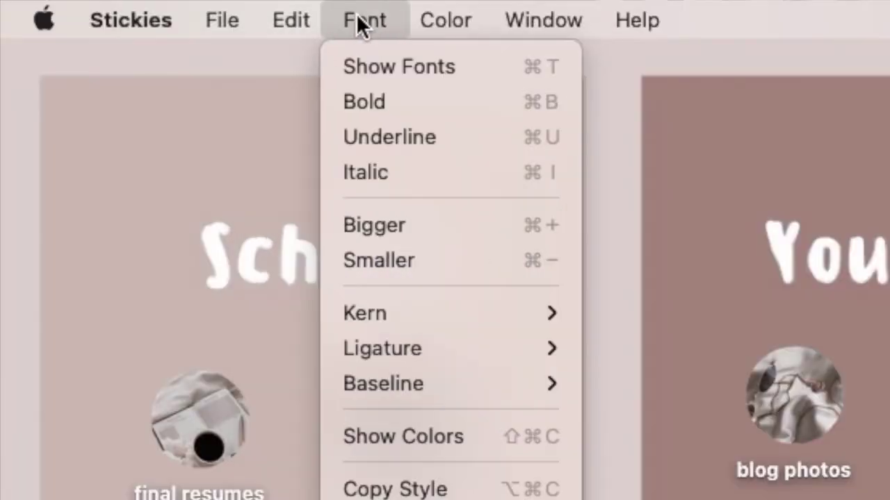
pyautogui.moveTo(424, 18)
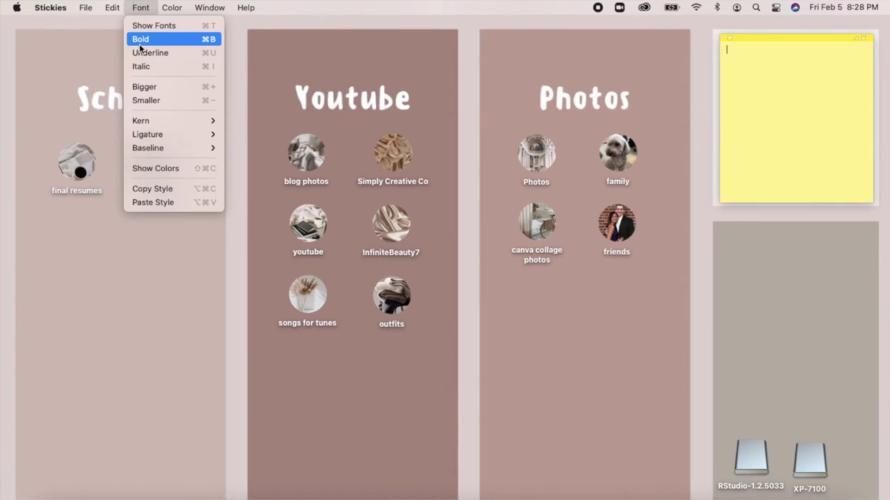
pyautogui.click(139, 27)
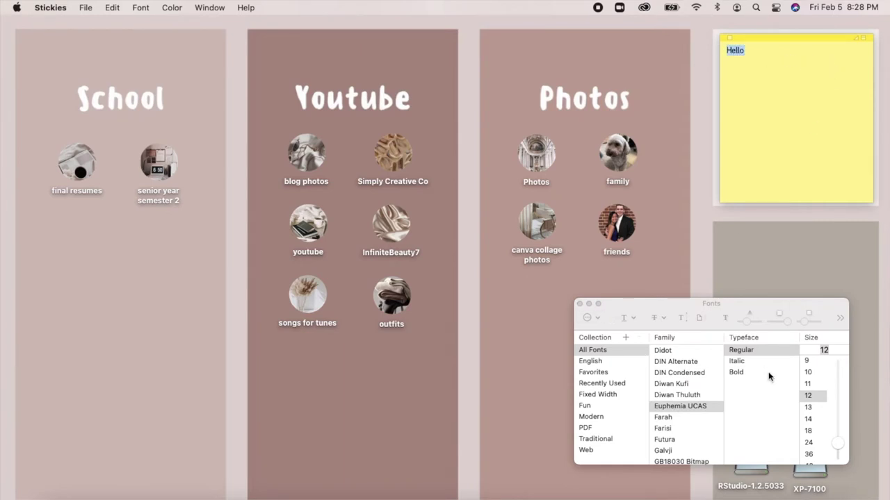
pyautogui.click(141, 7)
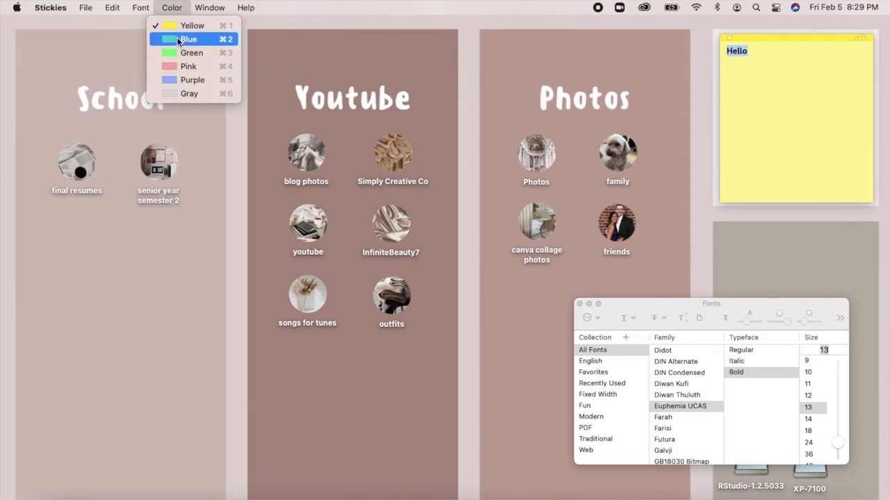
pyautogui.click(172, 94)
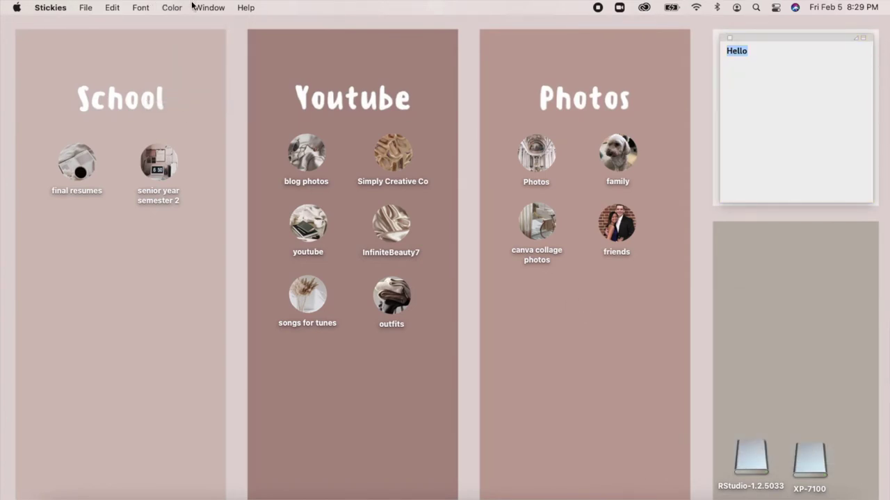
pyautogui.click(776, 96)
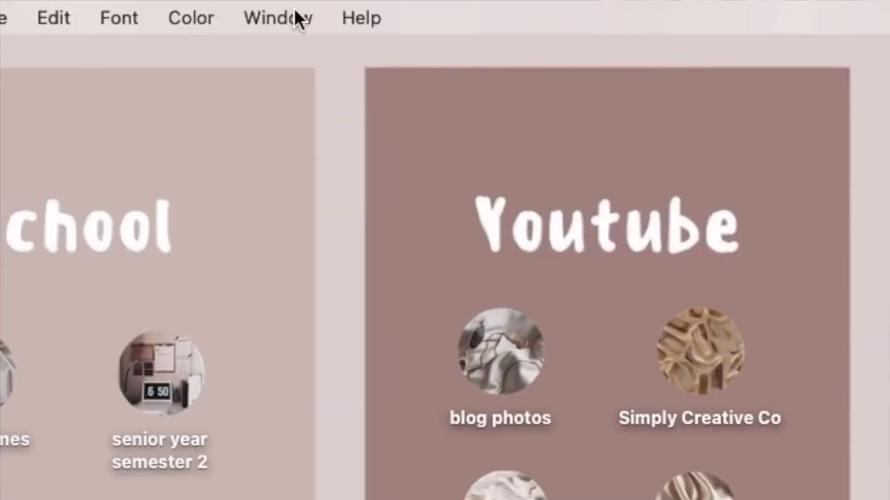
# Step: Turn on Translucent for the sticky note and resize the yellow note to fit beside the Photos column
pyautogui.click(295, 17)
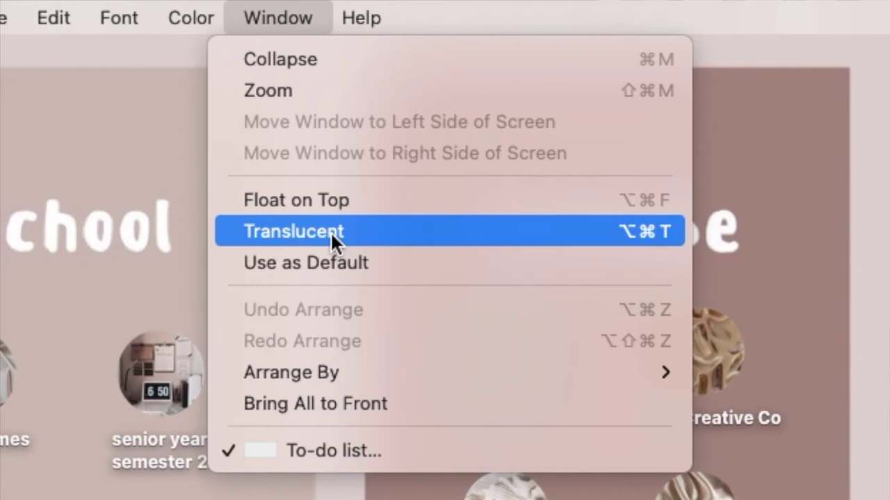
pyautogui.click(357, 240)
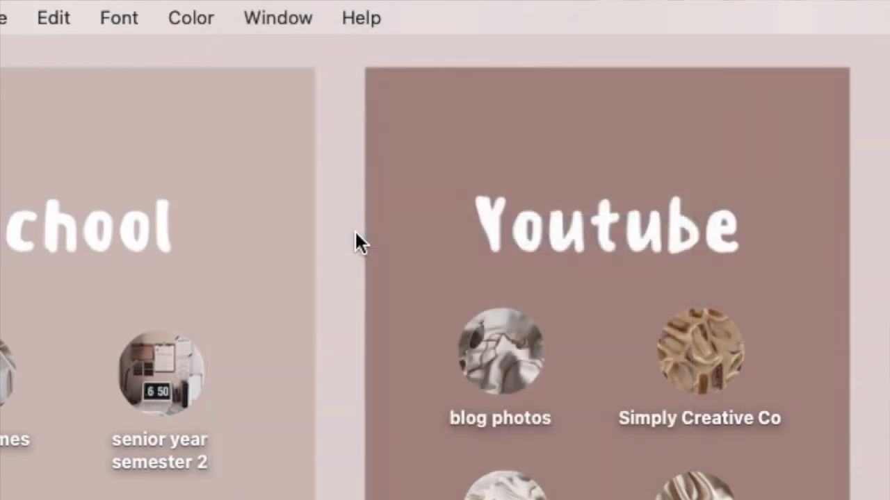
pyautogui.click(257, 12)
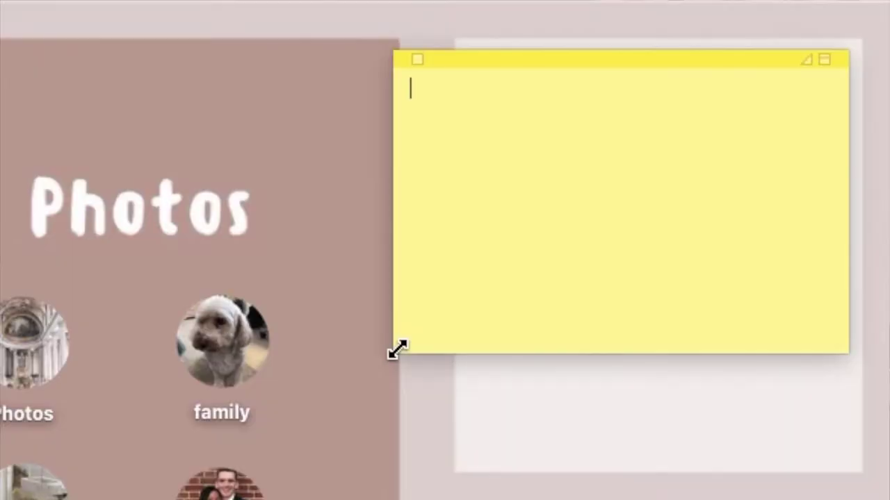
pyautogui.moveTo(396, 350); pyautogui.dragTo(478, 447)
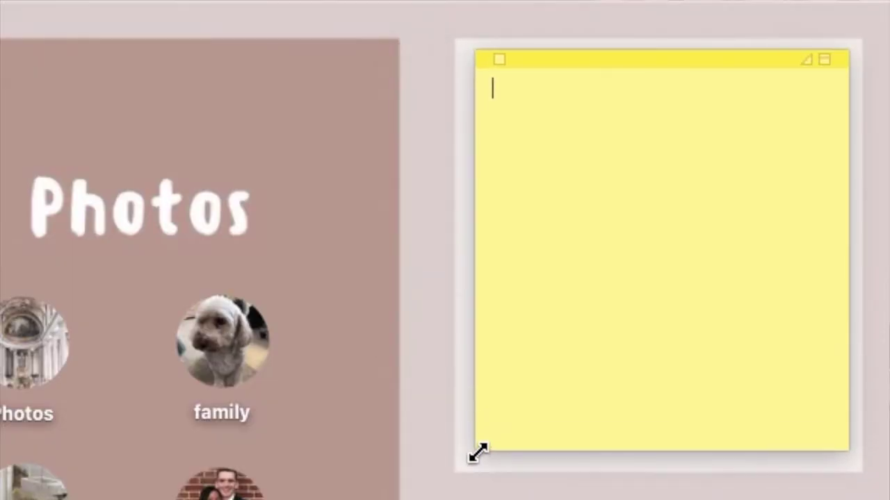